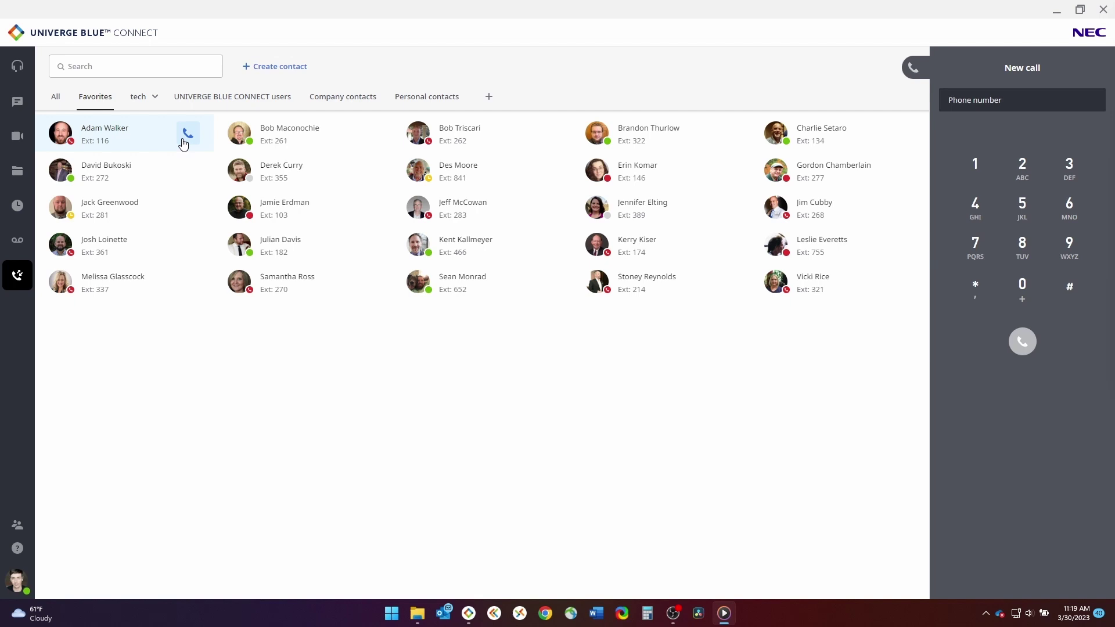
mouse_move(63, 137)
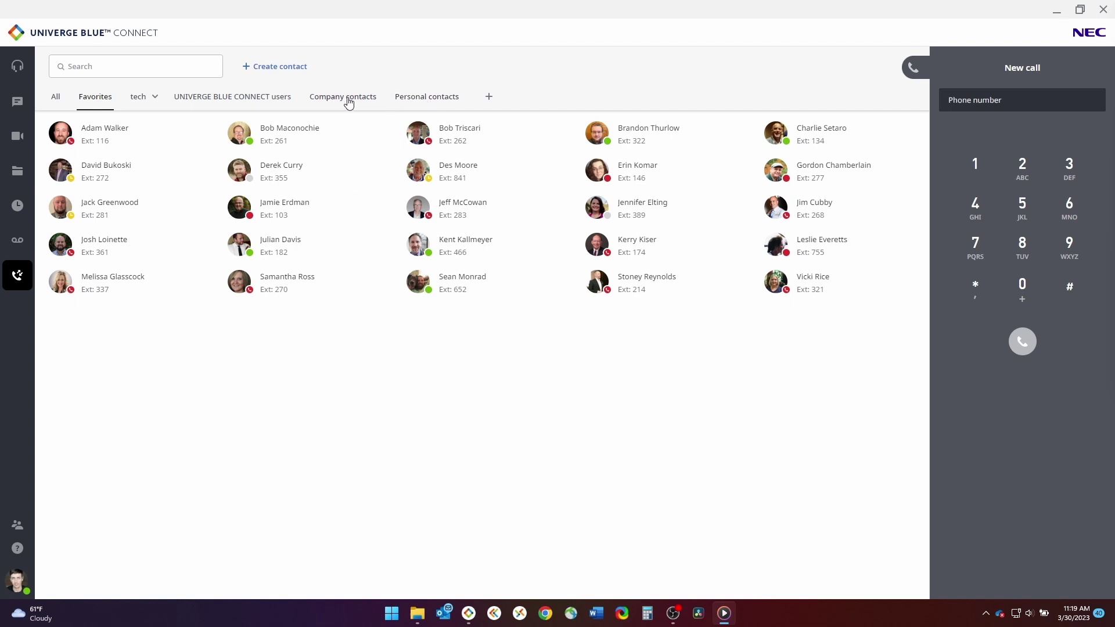
click(1014, 100)
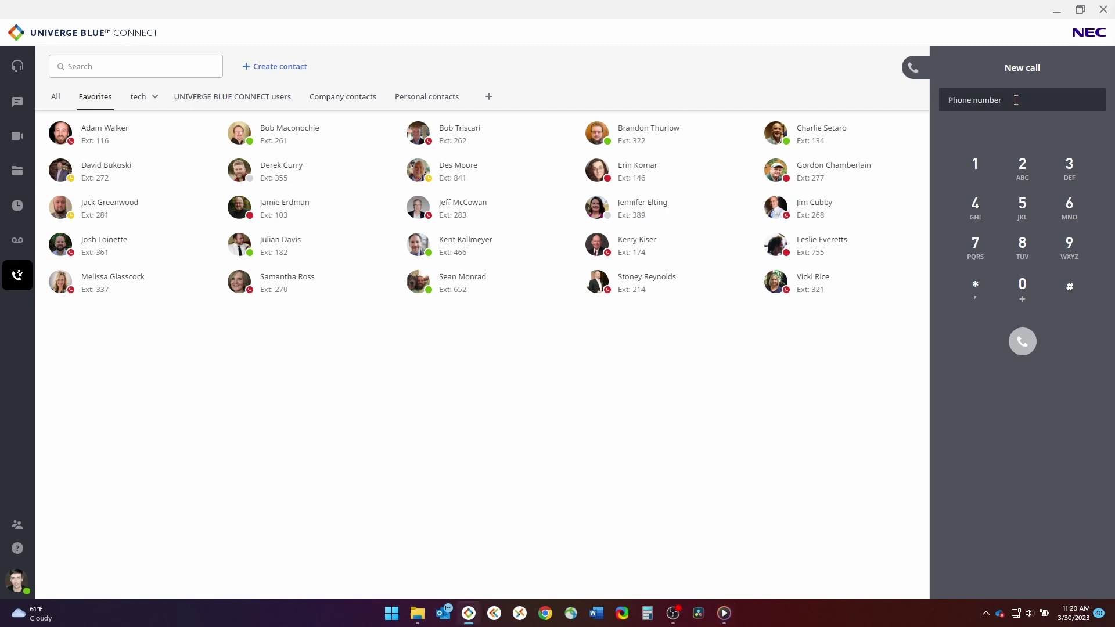
click(1061, 172)
click(1069, 206)
click(1027, 216)
click(1022, 245)
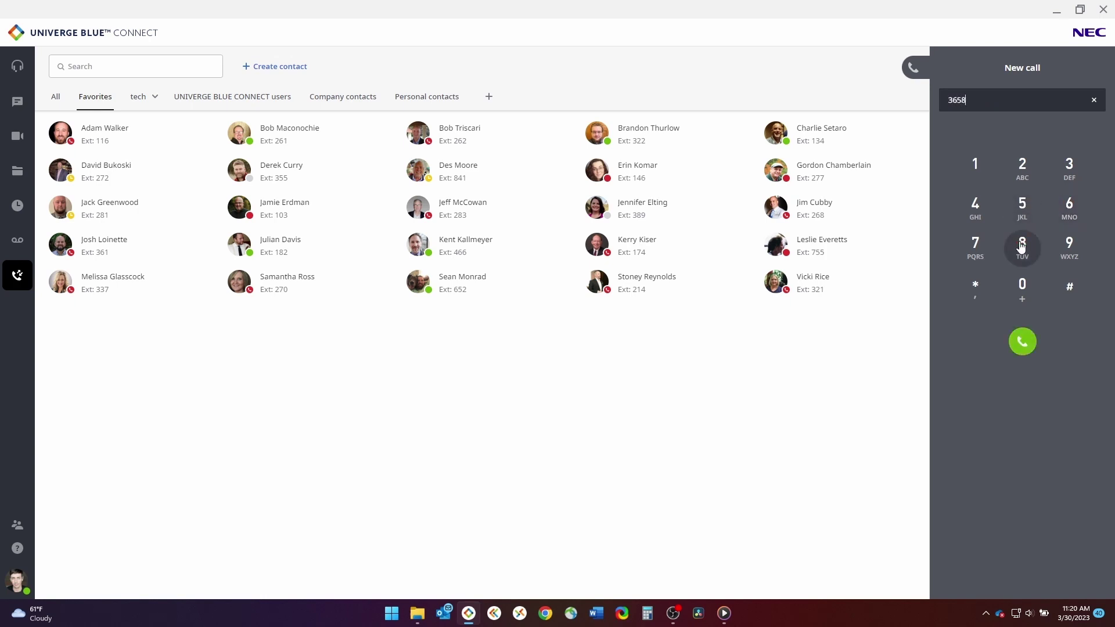
text(1246)
click(1093, 100)
Step: Enter the phone number for the new call and place the call
key(ctrl+v)
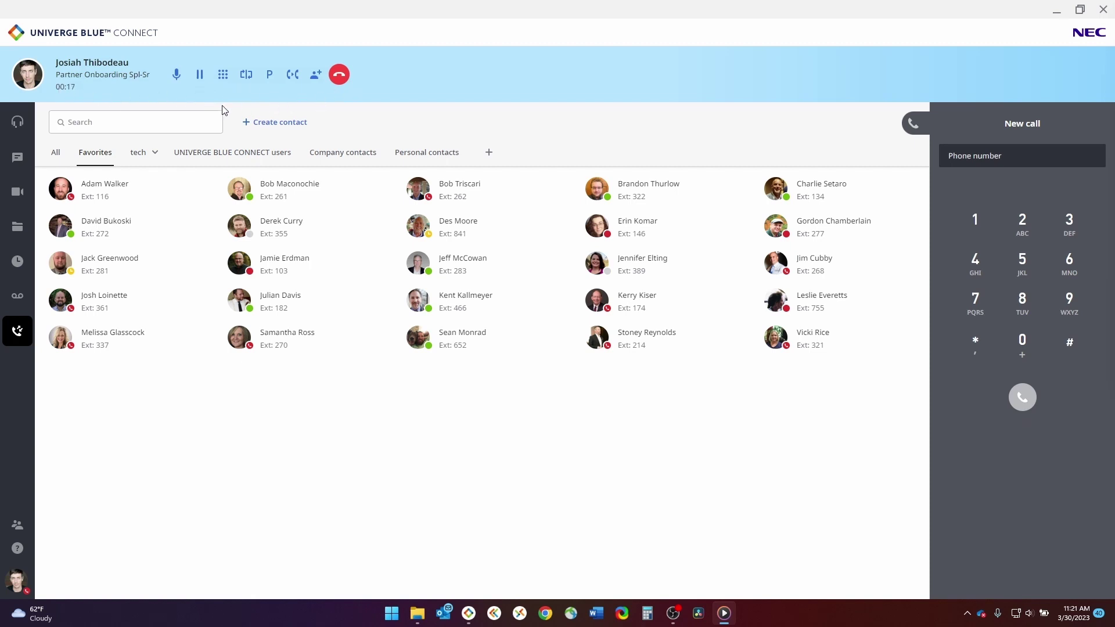
Step: Mute and unmute the active call, and place it on hold and resume it
click(177, 78)
click(178, 81)
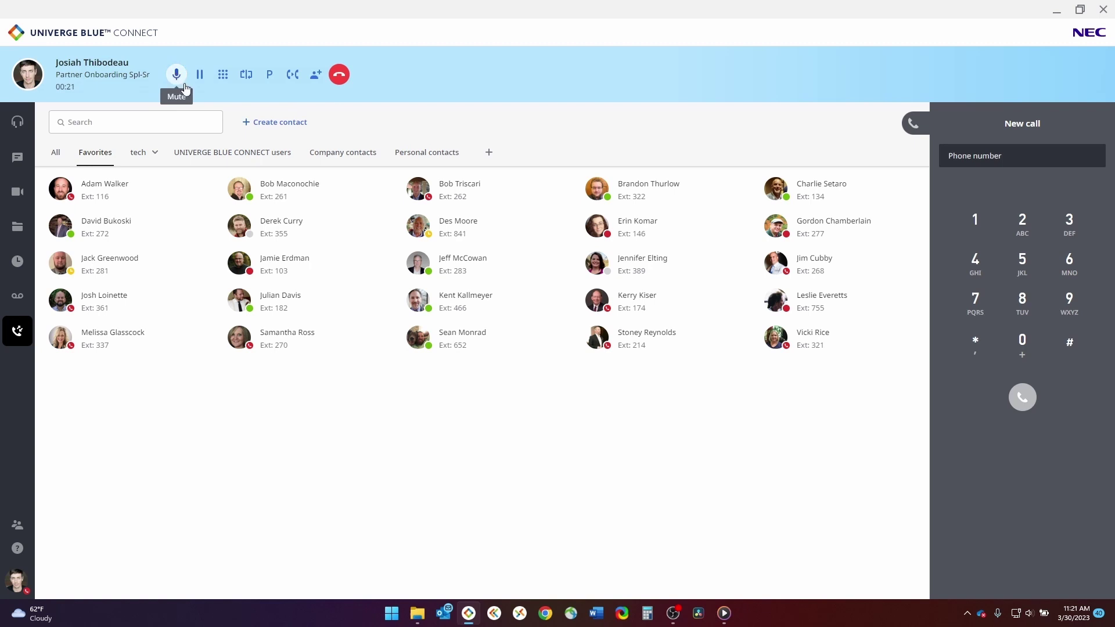
click(200, 78)
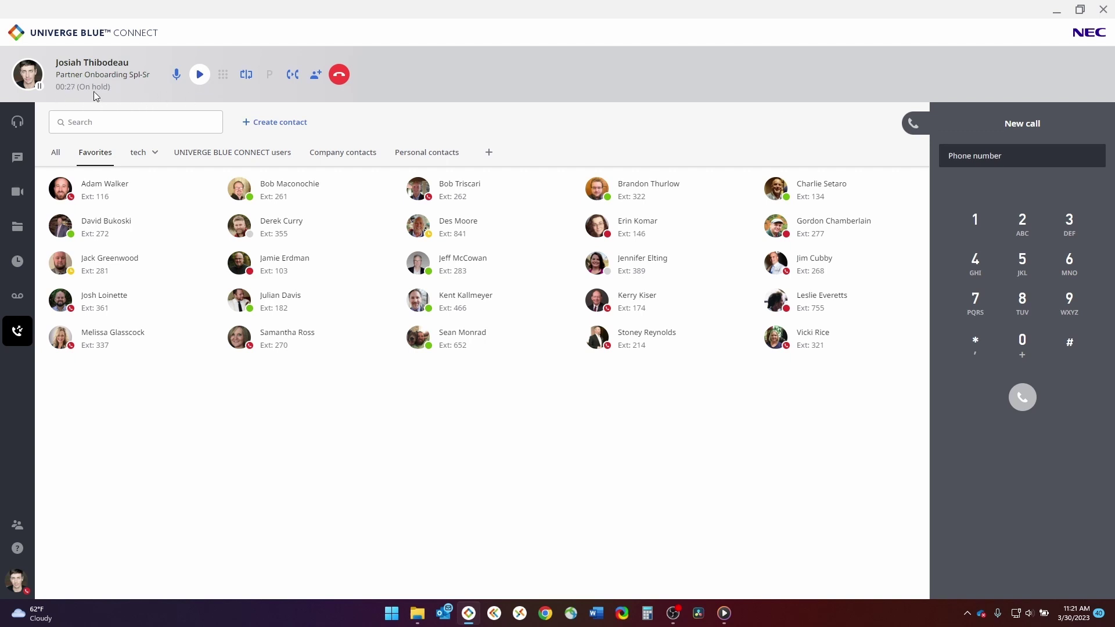
click(199, 80)
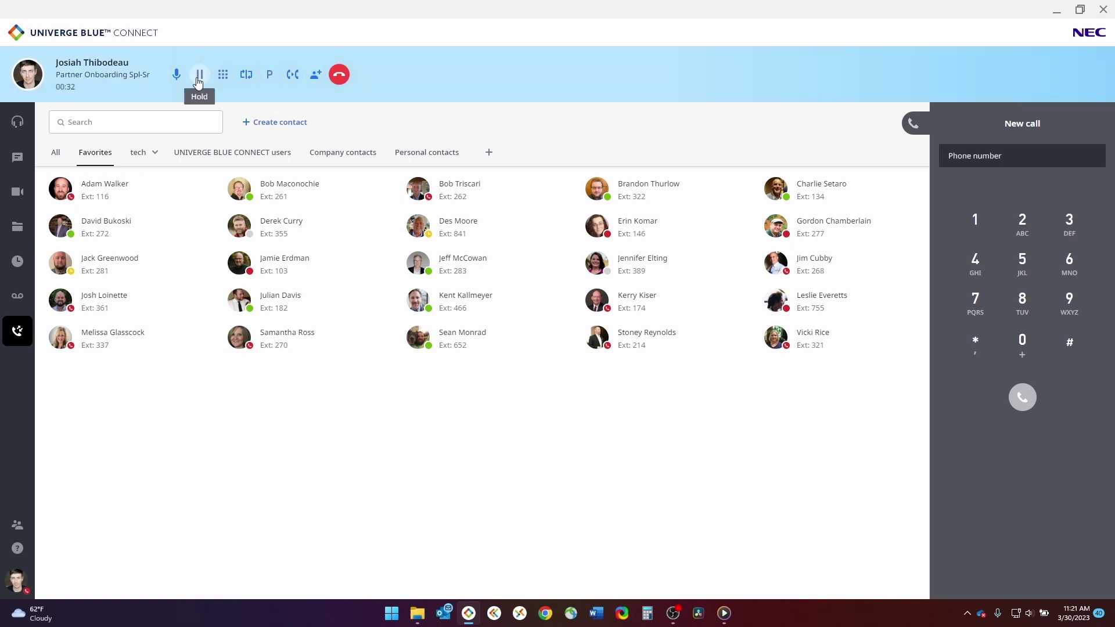
Step: Open the active call's in-call keypad and close it again
click(224, 77)
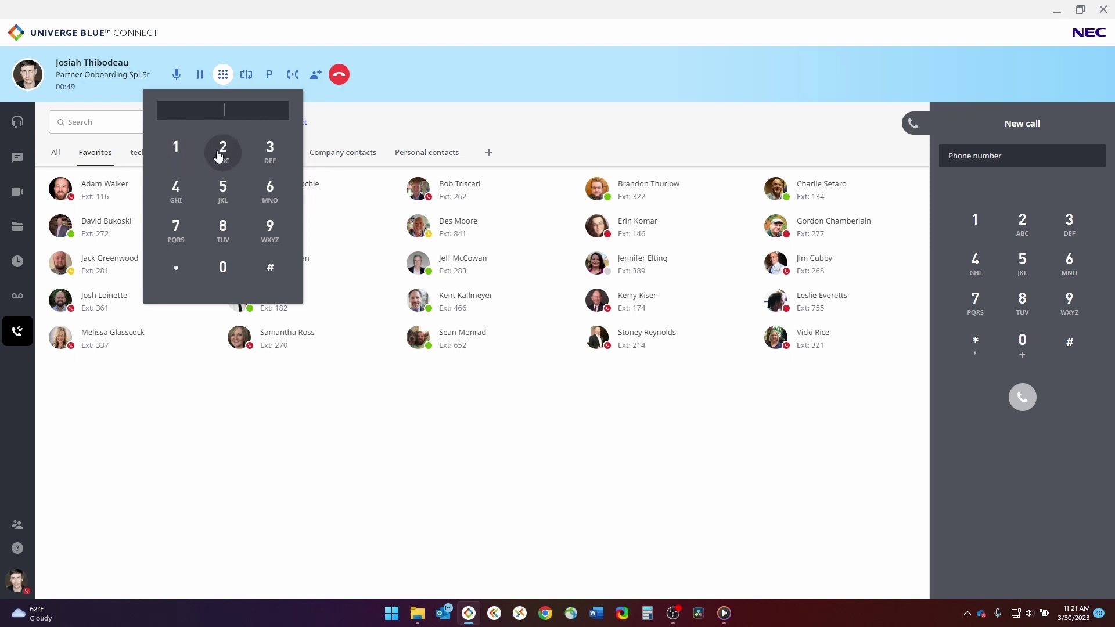
click(223, 74)
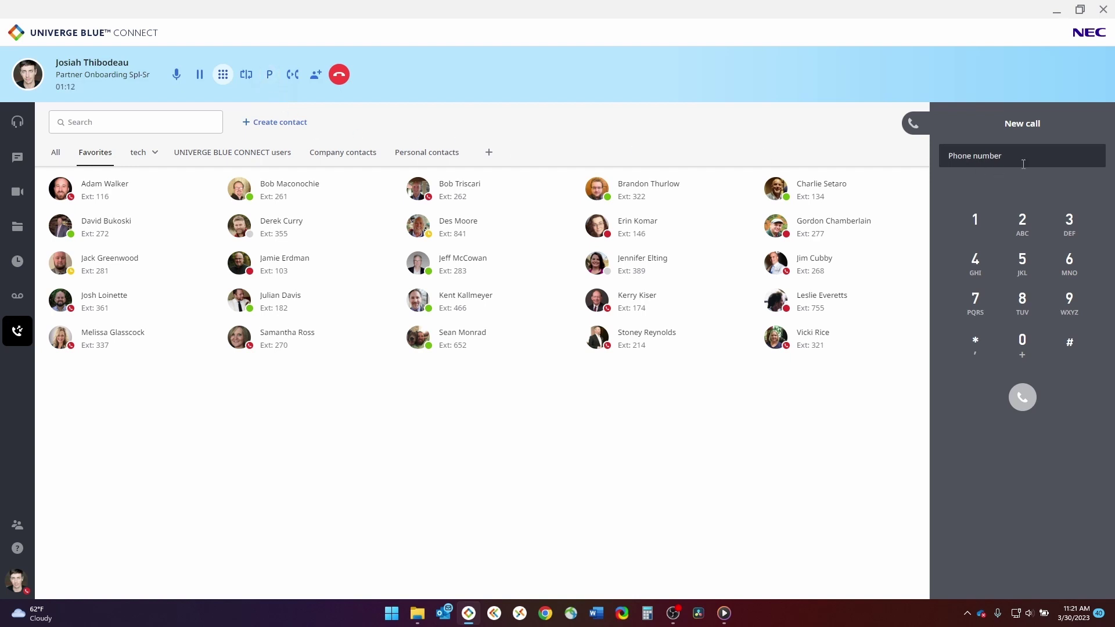
click(980, 164)
text(980)
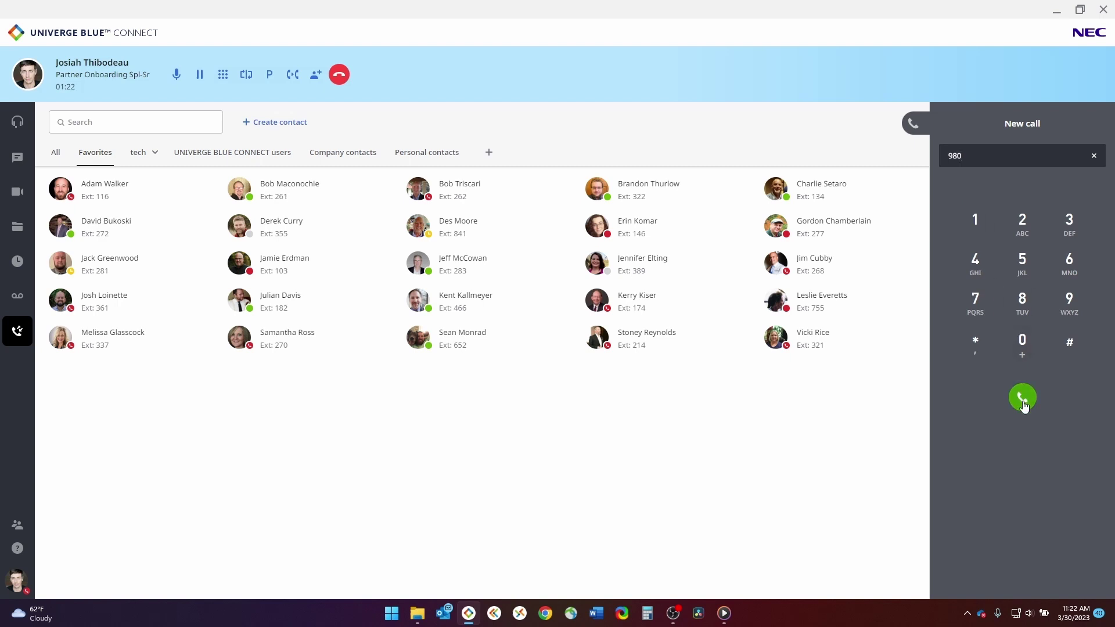
click(1094, 156)
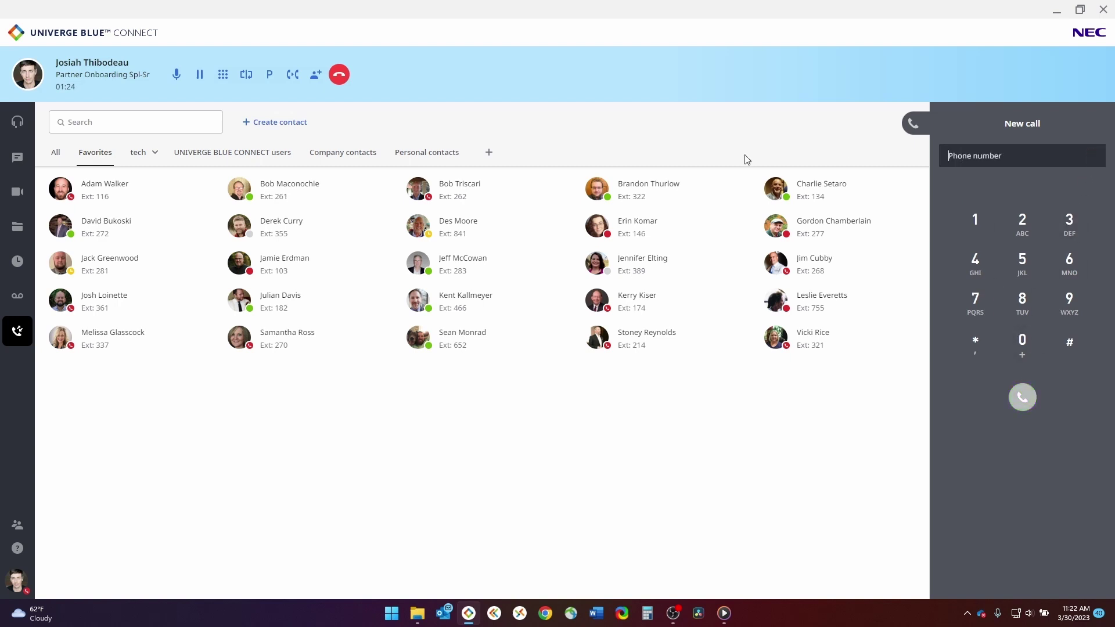
Step: Try a blind transfer of the active call to an entered phone number, and cancel transfer mode
click(293, 76)
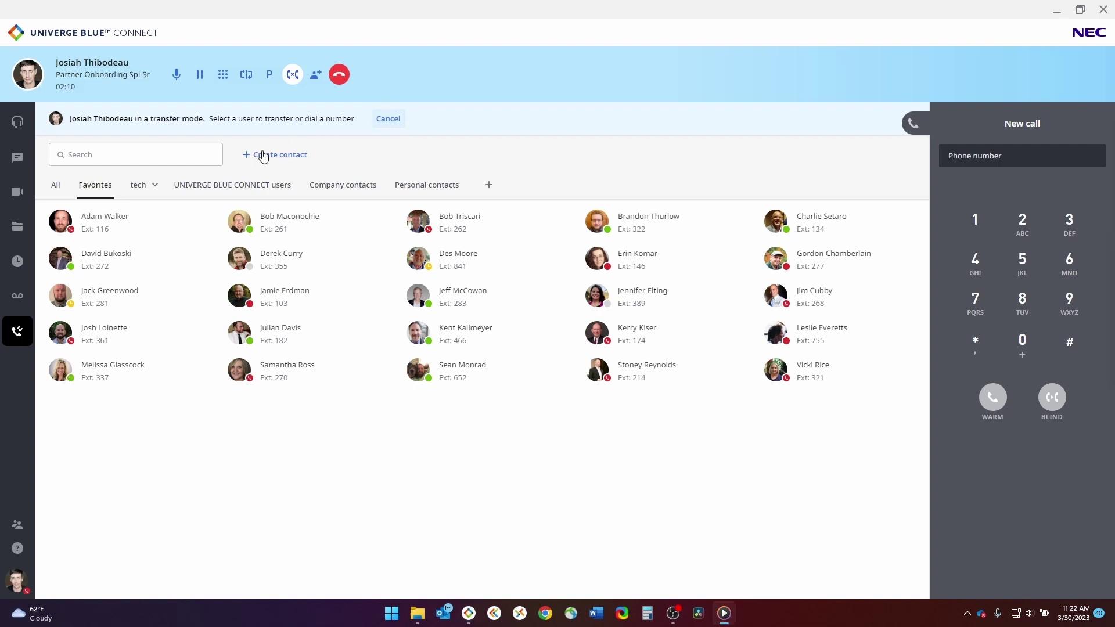
mouse_move(192, 216)
click(987, 155)
key(ctrl+v)
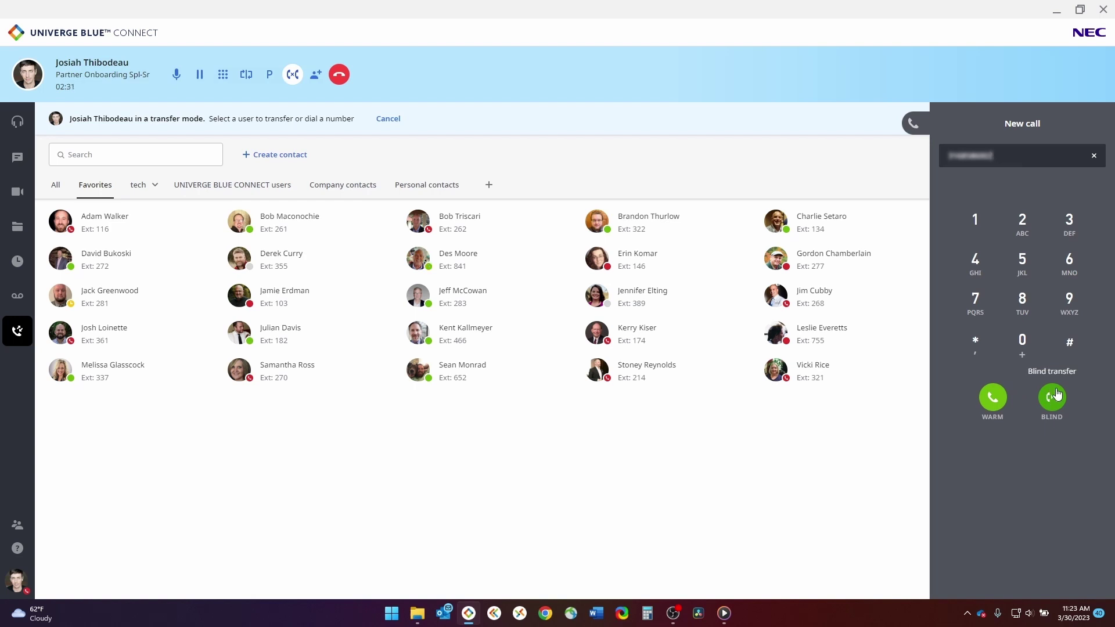
click(1056, 395)
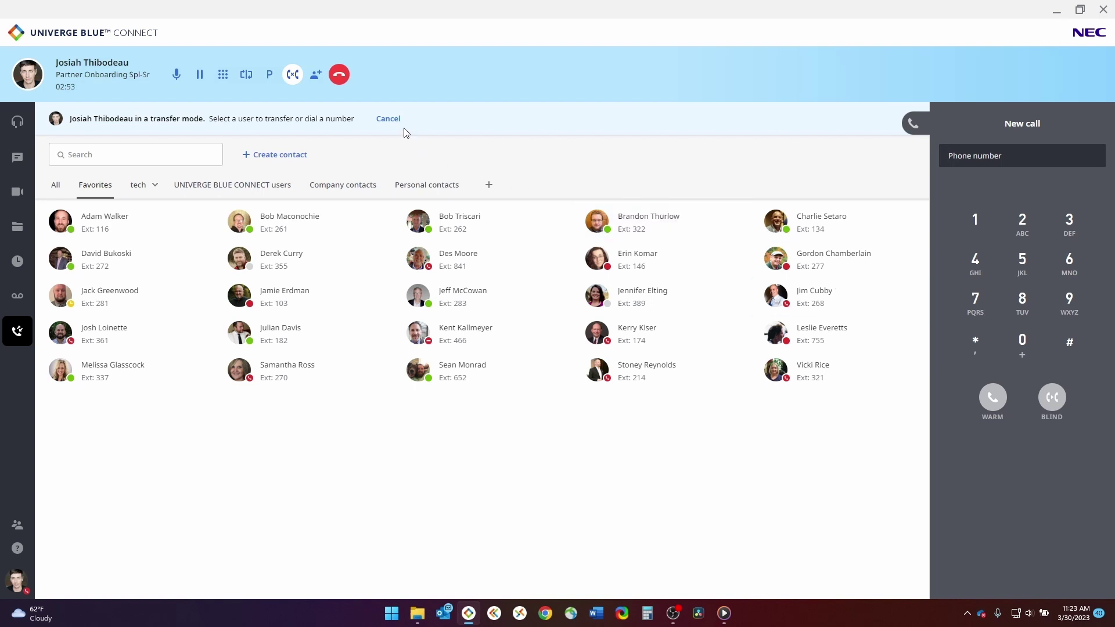
click(388, 119)
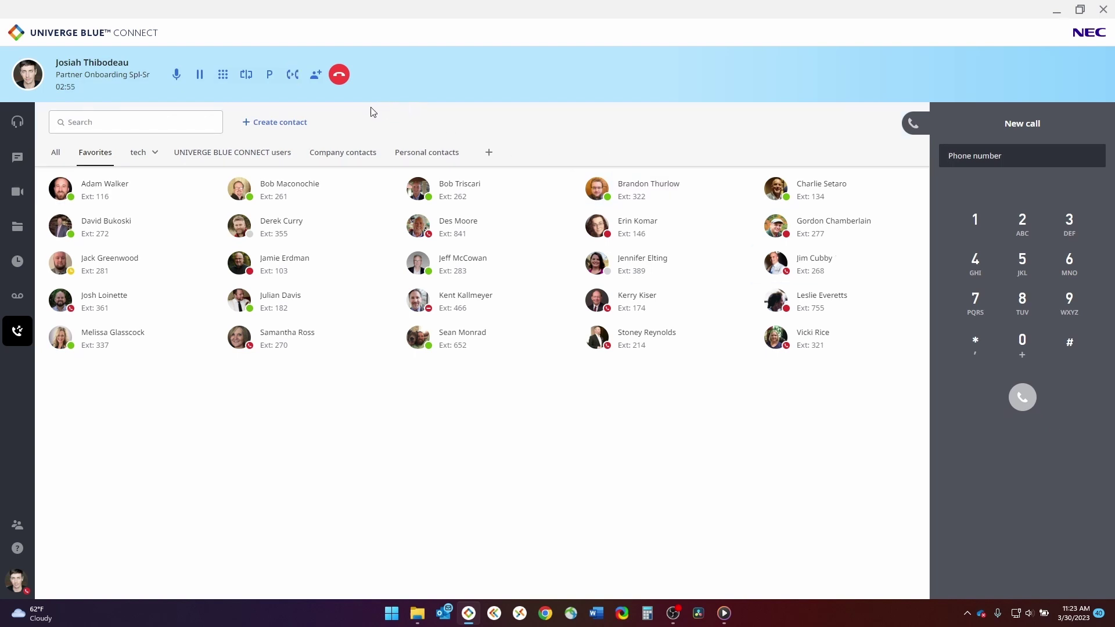
Step: Add an external phone number to the active call in merge mode and merge the two calls
click(315, 76)
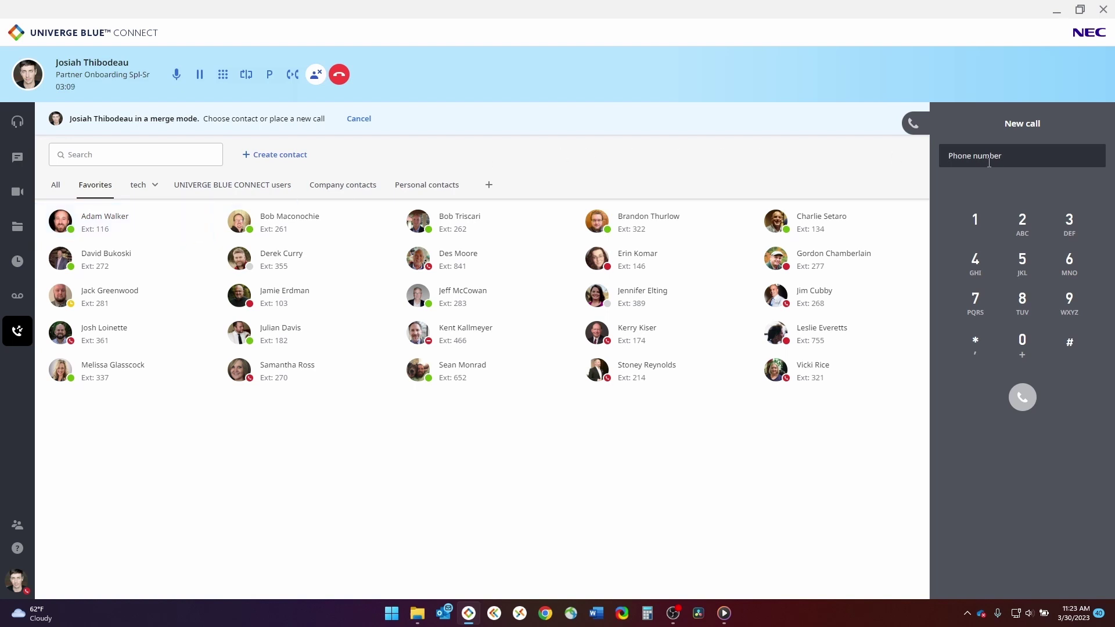
key(ctrl+v)
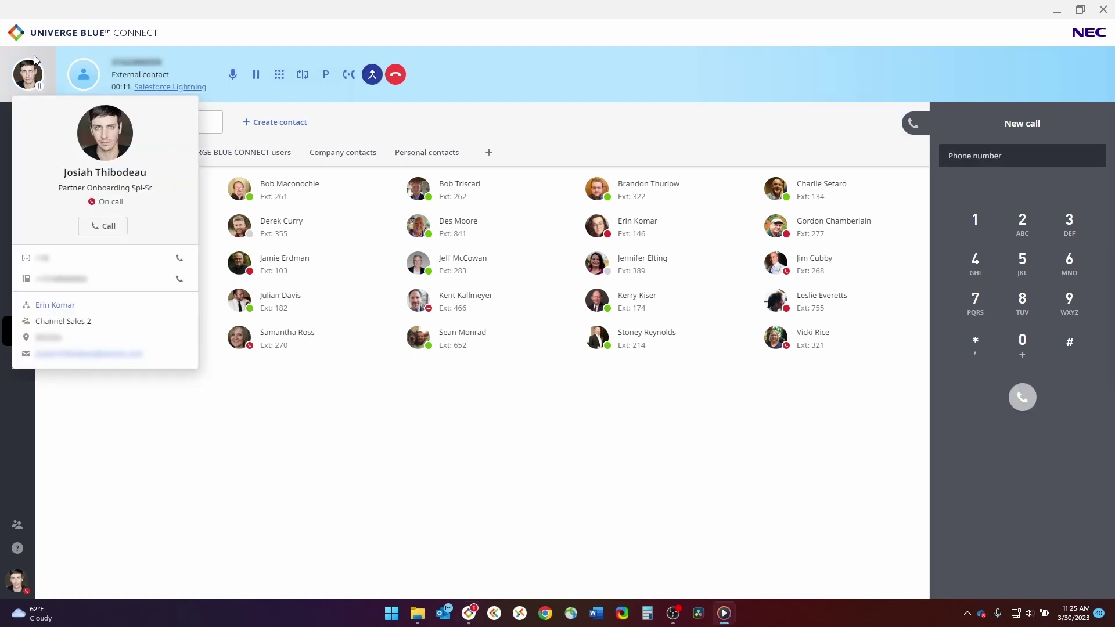
click(35, 60)
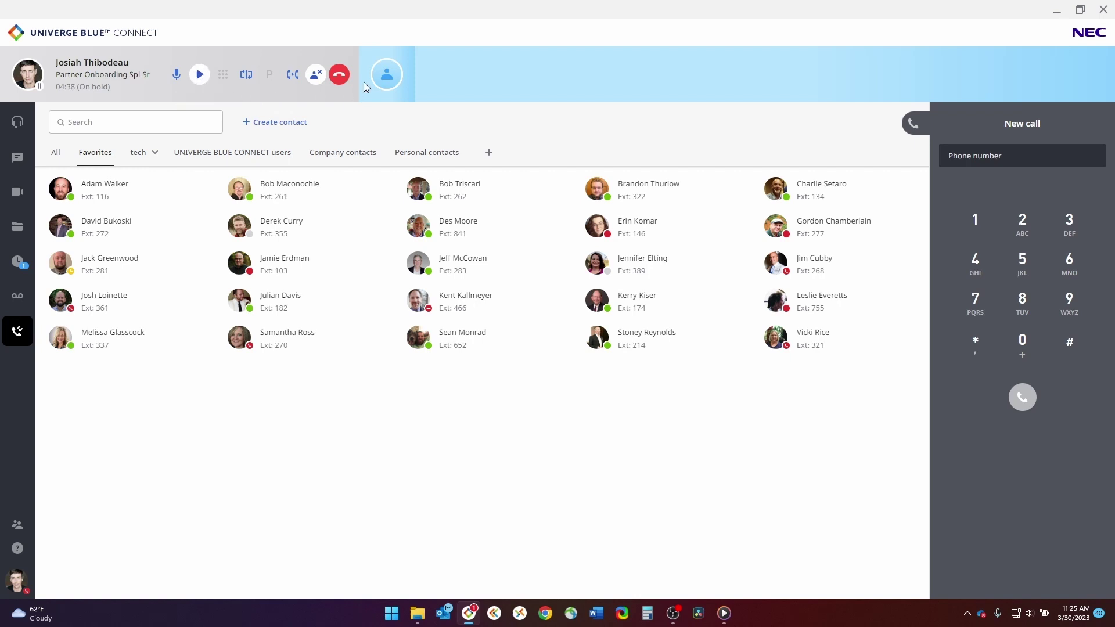
click(371, 50)
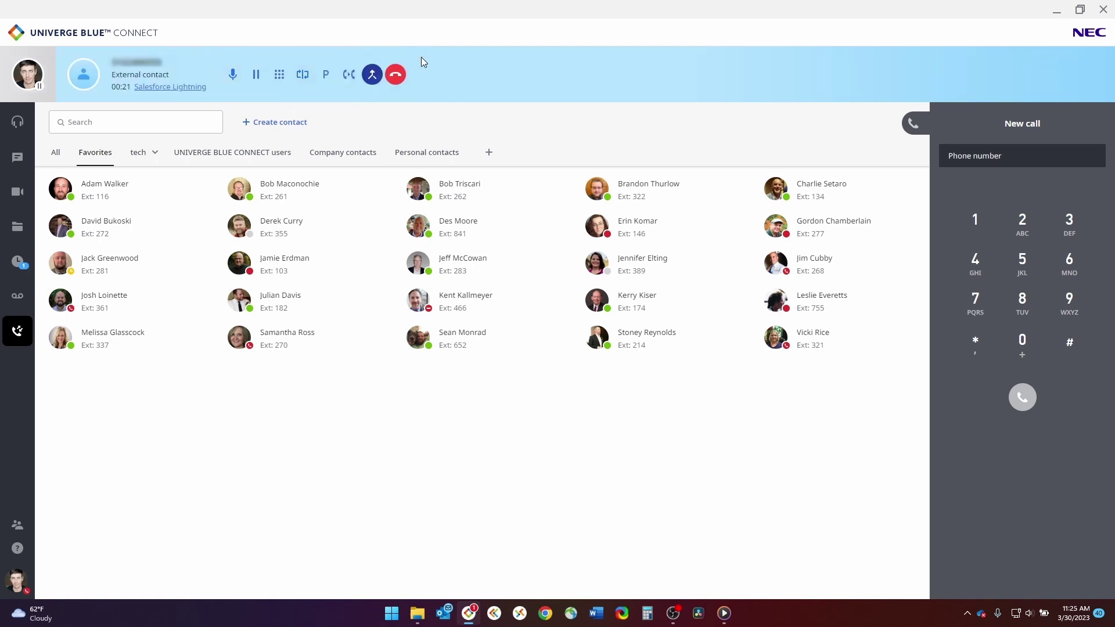
click(372, 75)
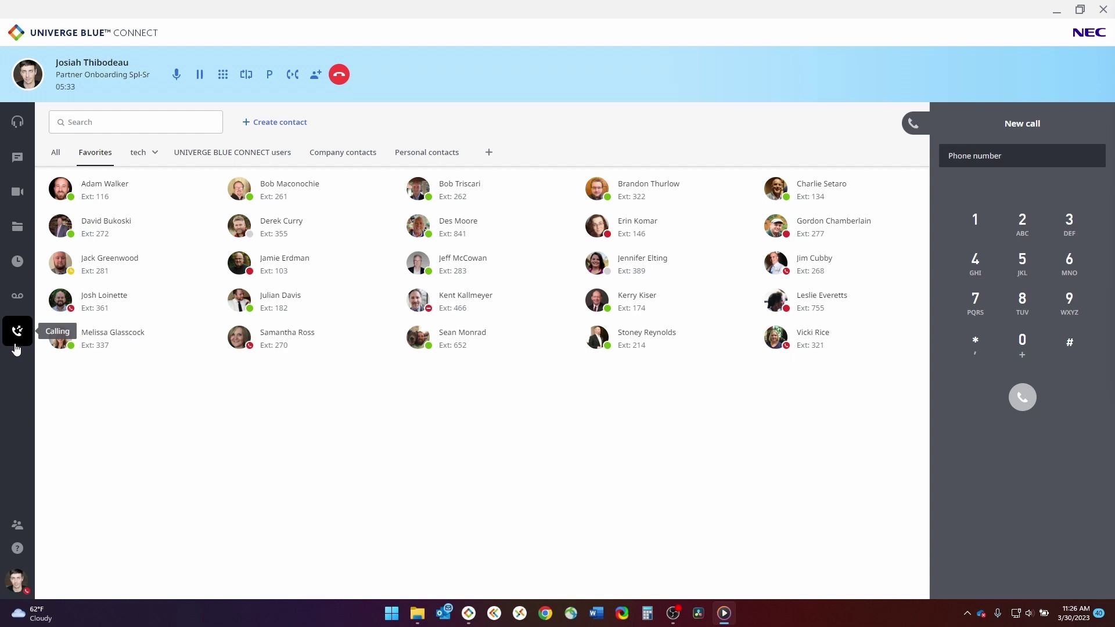
Step: Look through the voicemail, call history and shared files sections while the call stays active
click(17, 297)
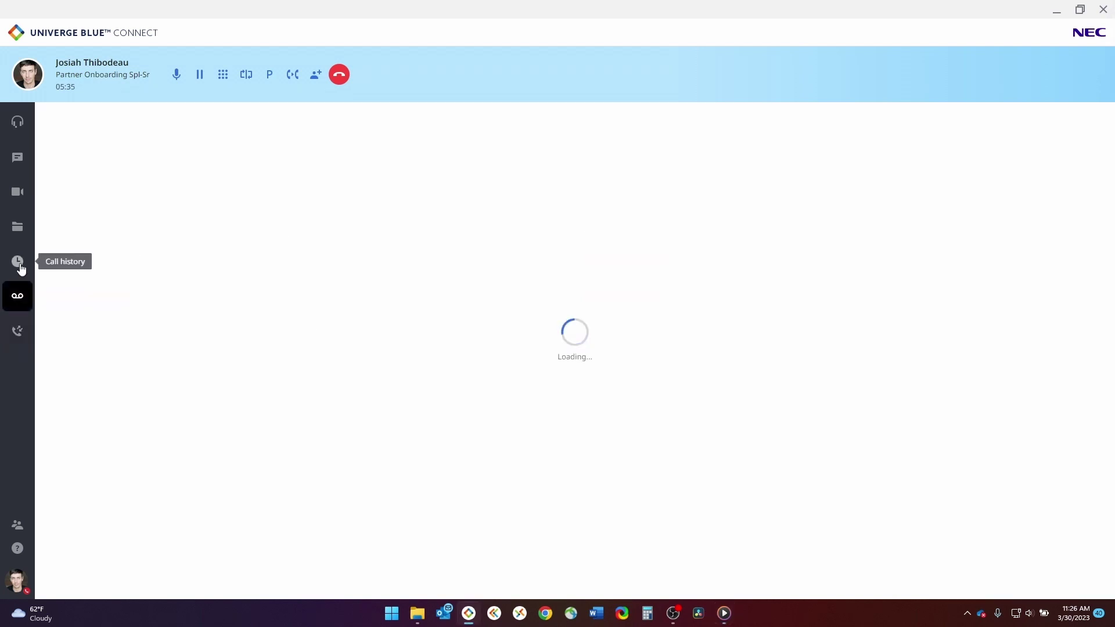
click(20, 267)
click(17, 227)
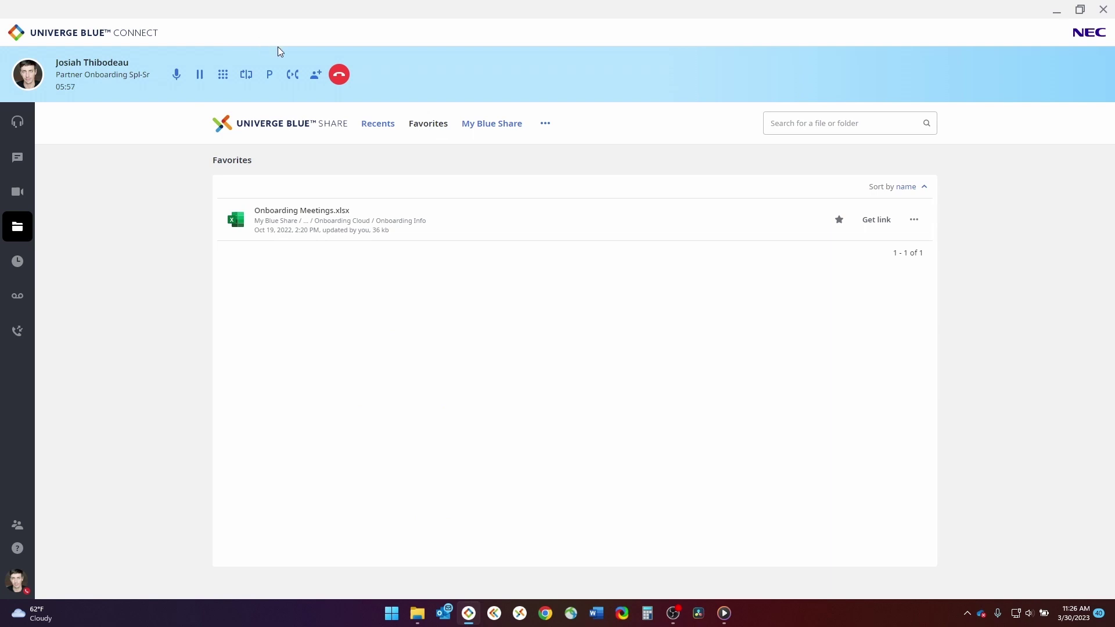
Step: Return to the contacts by putting the active call in transfer mode, and end the call
click(292, 74)
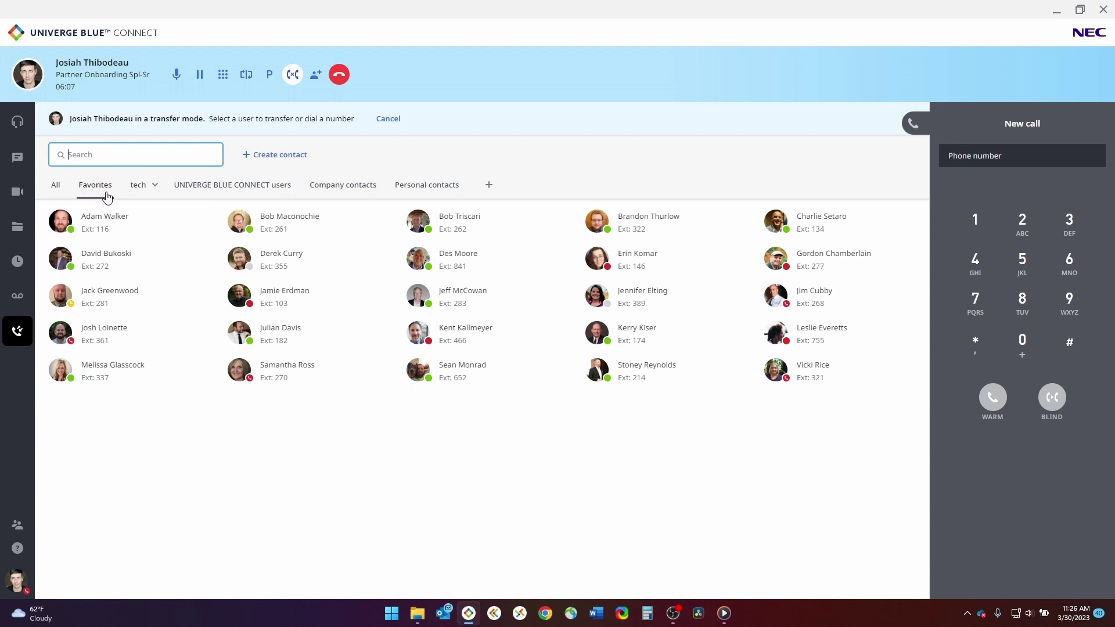
click(339, 76)
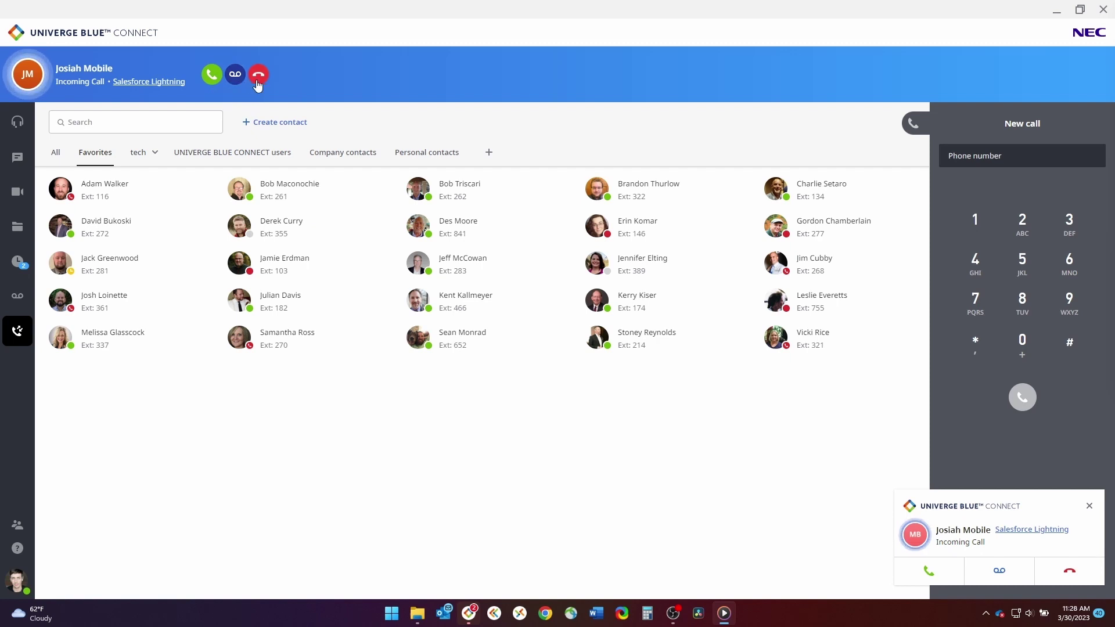
Step: Answer the incoming call and hang it up
click(212, 74)
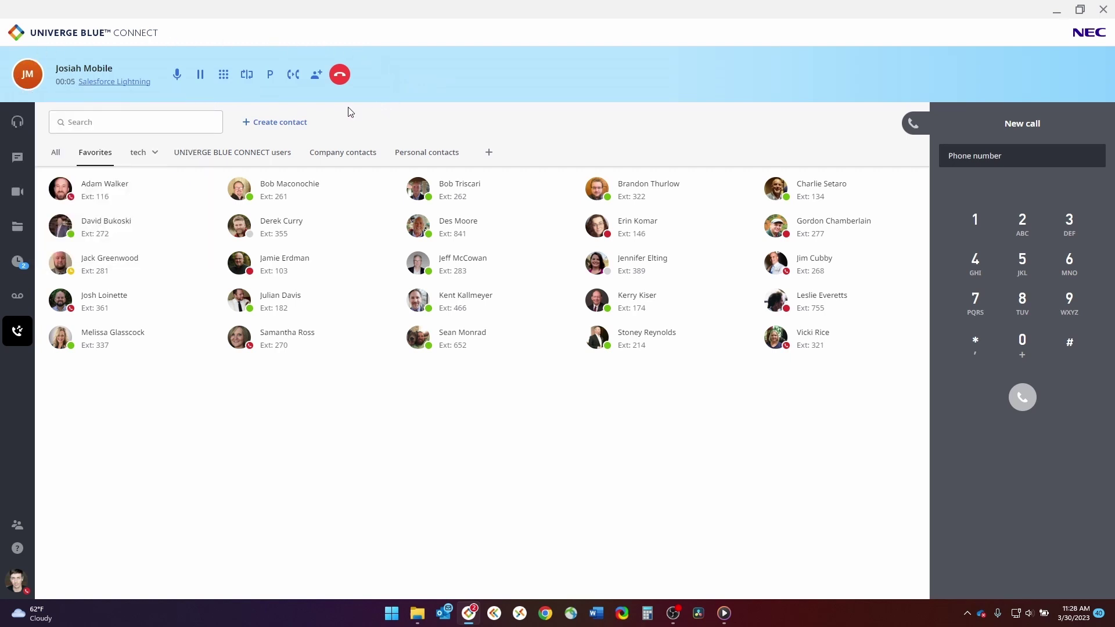
click(339, 74)
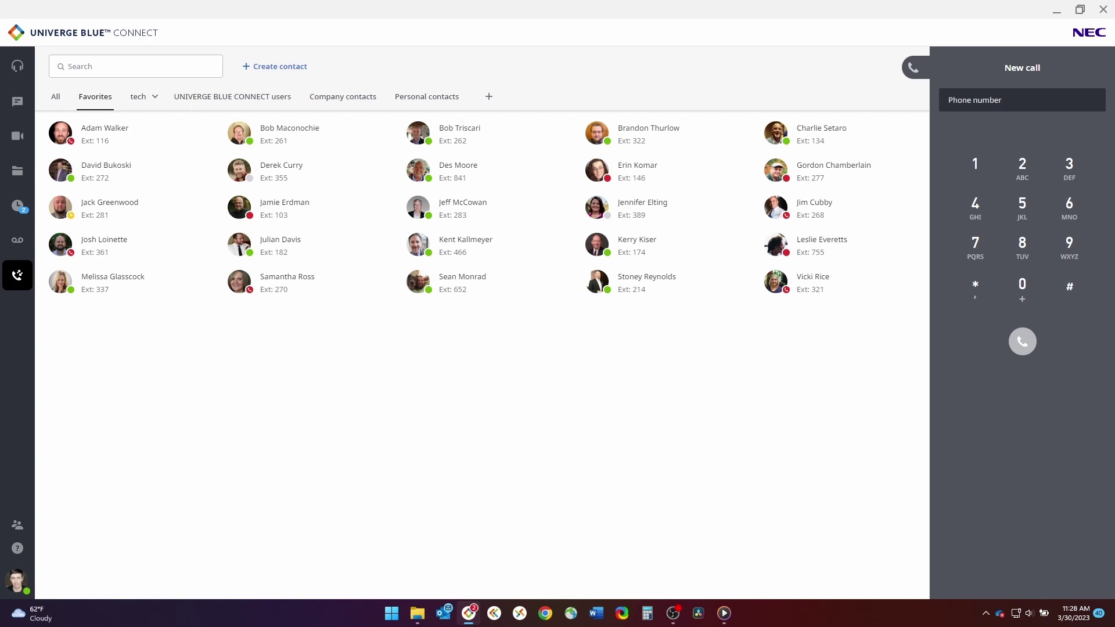